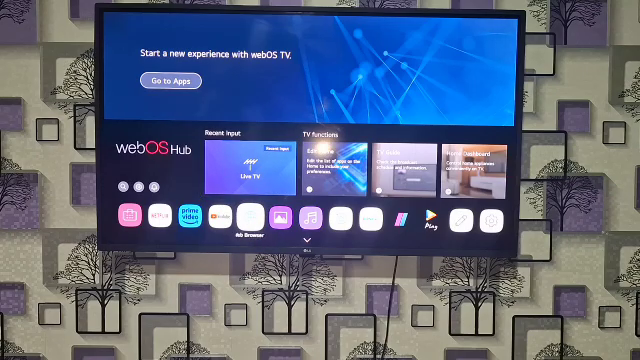
# Step: Launch the web browser and enter 'directv' in the address bar on the on-screen keyboard
pyautogui.click(246, 217)
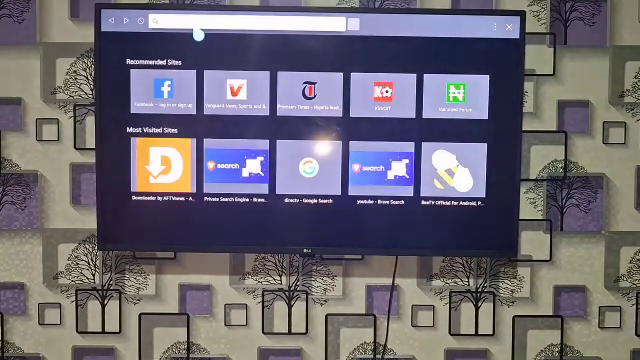
pyautogui.click(198, 22)
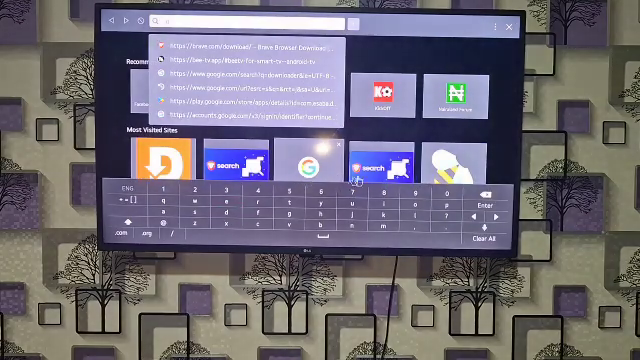
pyautogui.click(385, 207)
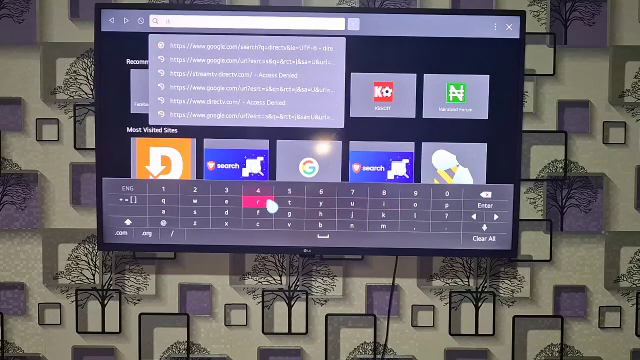
pyautogui.click(232, 206)
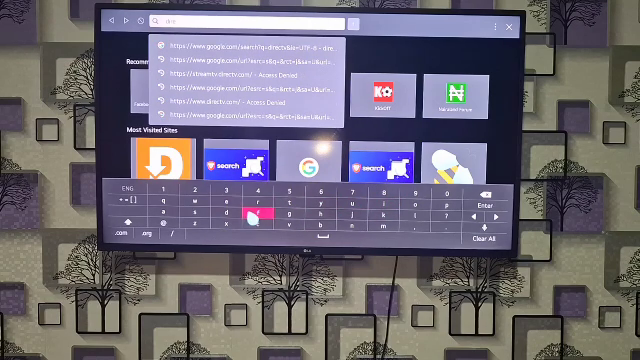
pyautogui.click(300, 200)
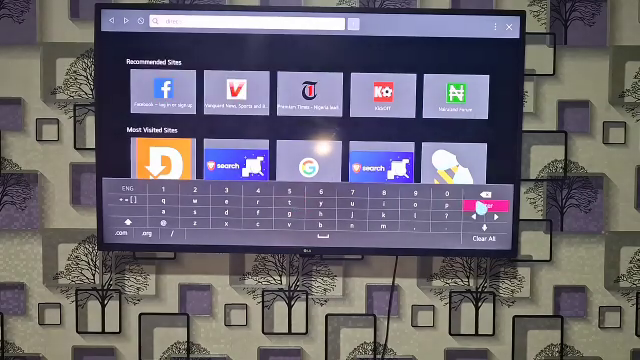
pyautogui.click(485, 199)
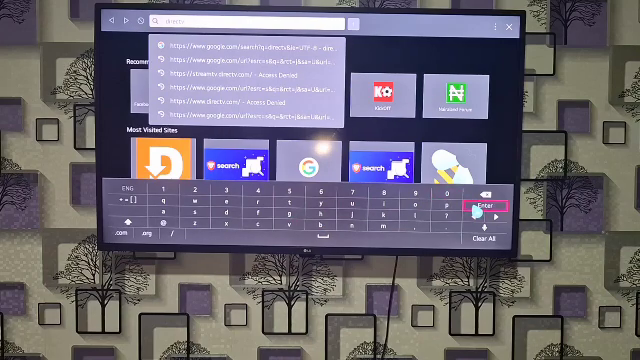
pyautogui.click(483, 208)
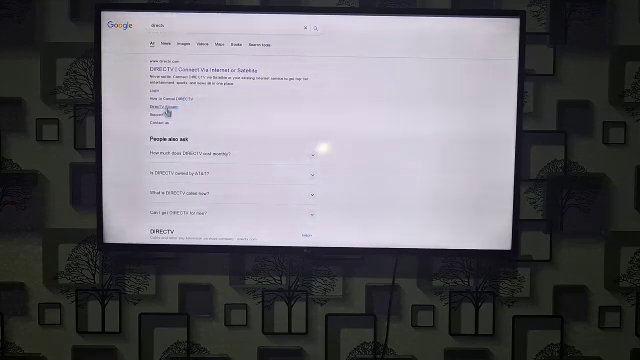
# Step: Open the DIRECTV Stream result, then return to the Google results after Access Denied
pyautogui.click(167, 112)
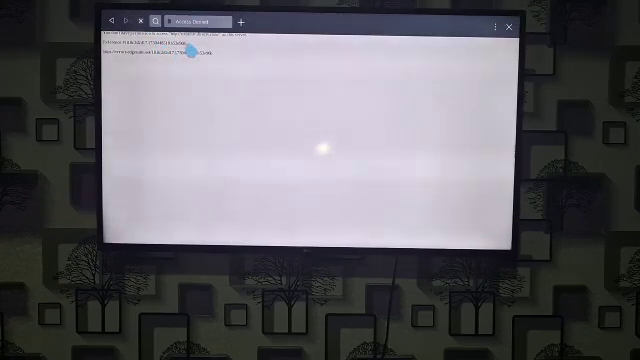
pyautogui.hotkey('alt', 'Left')
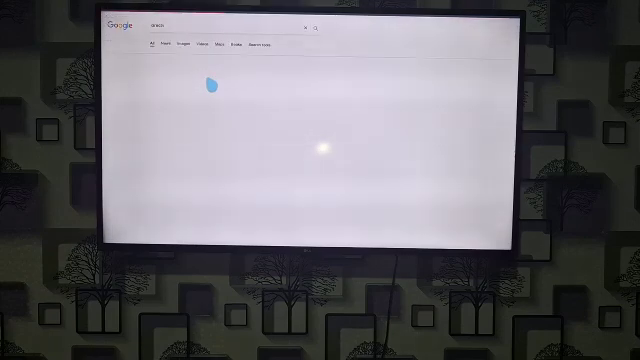